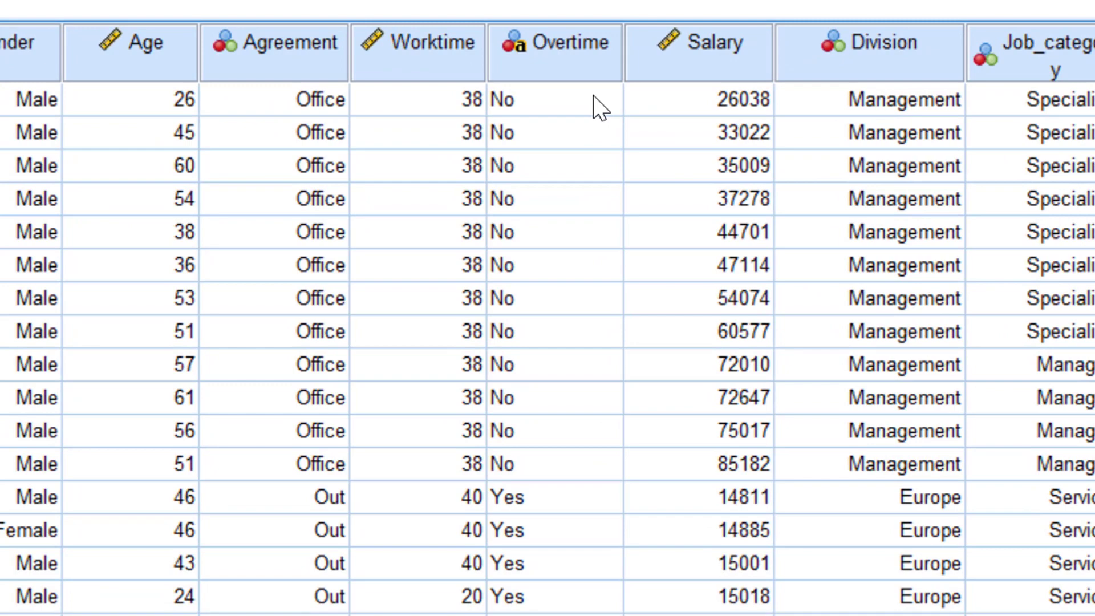
{"action": "left_click", "coordinate": [595, 108]}
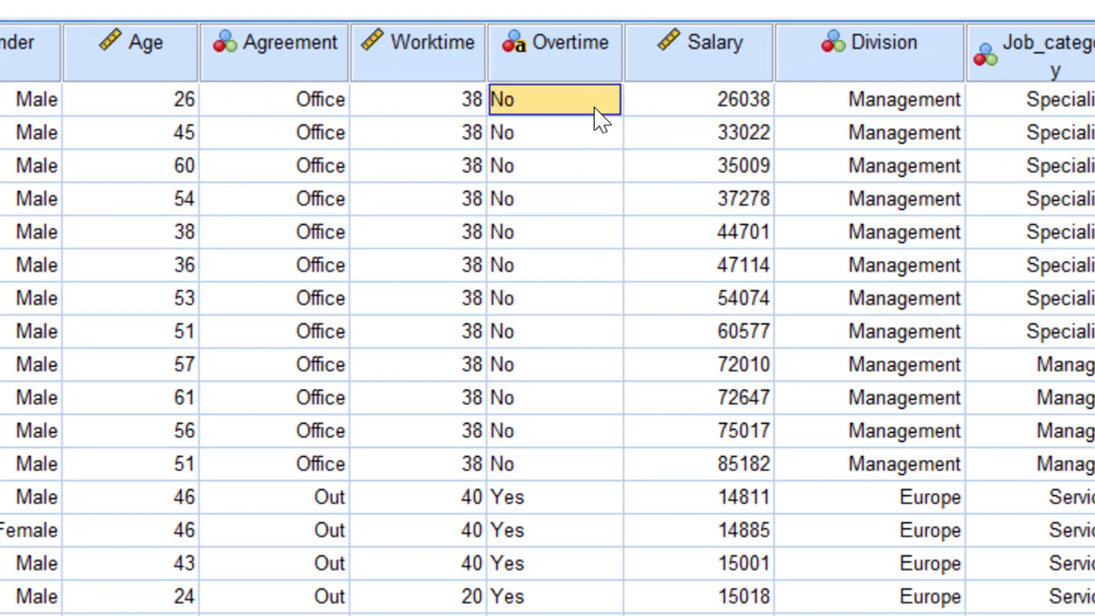
{"action": "left_click", "coordinate": [576, 504]}
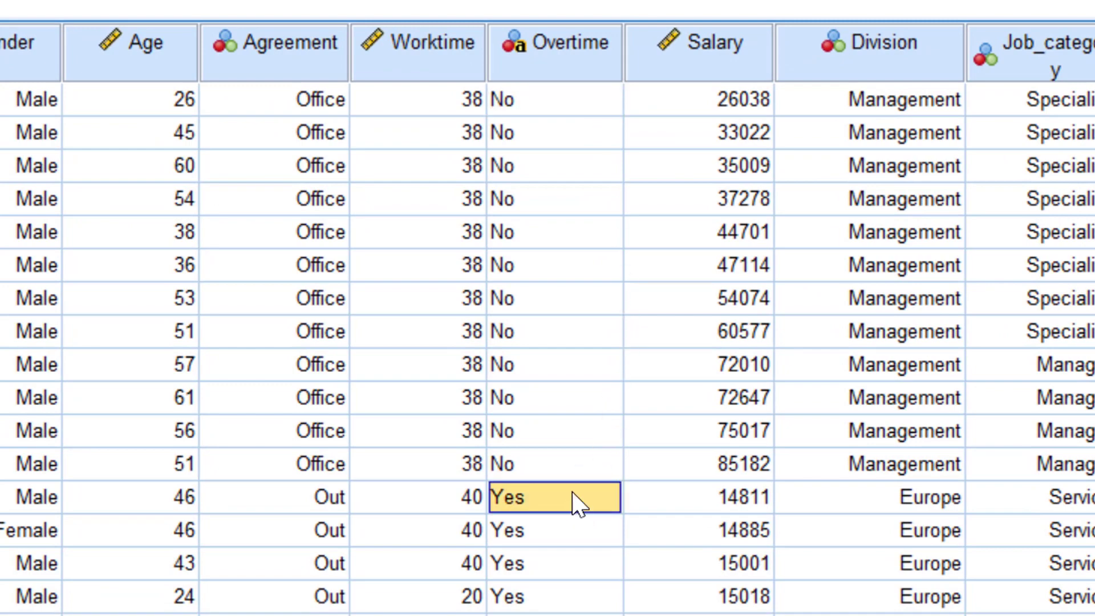
{"action": "left_click", "coordinate": [587, 240]}
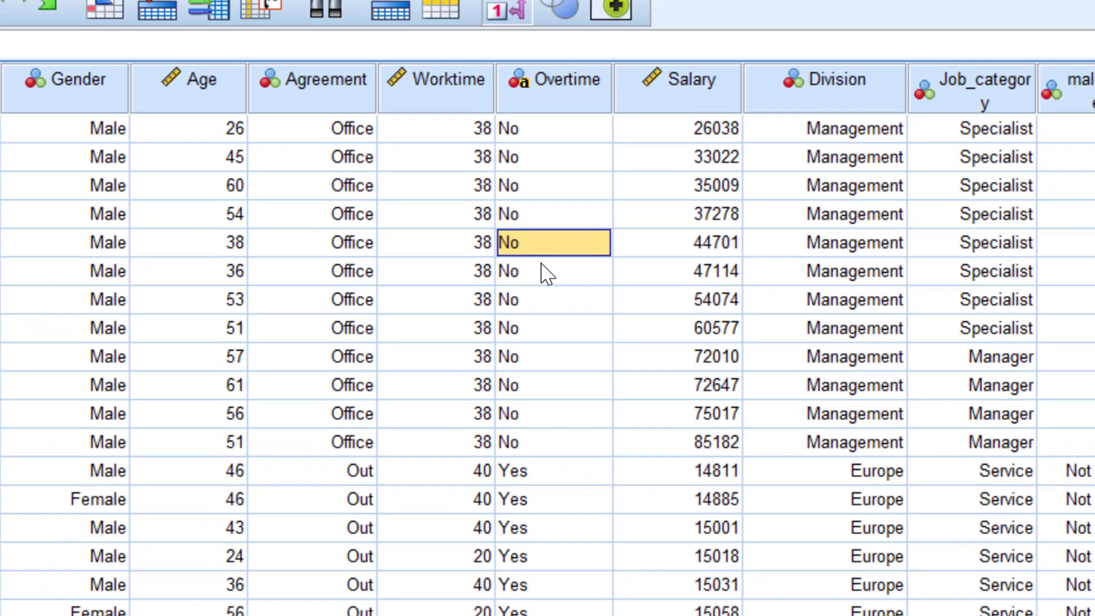
{"action": "left_click", "coordinate": [571, 496]}
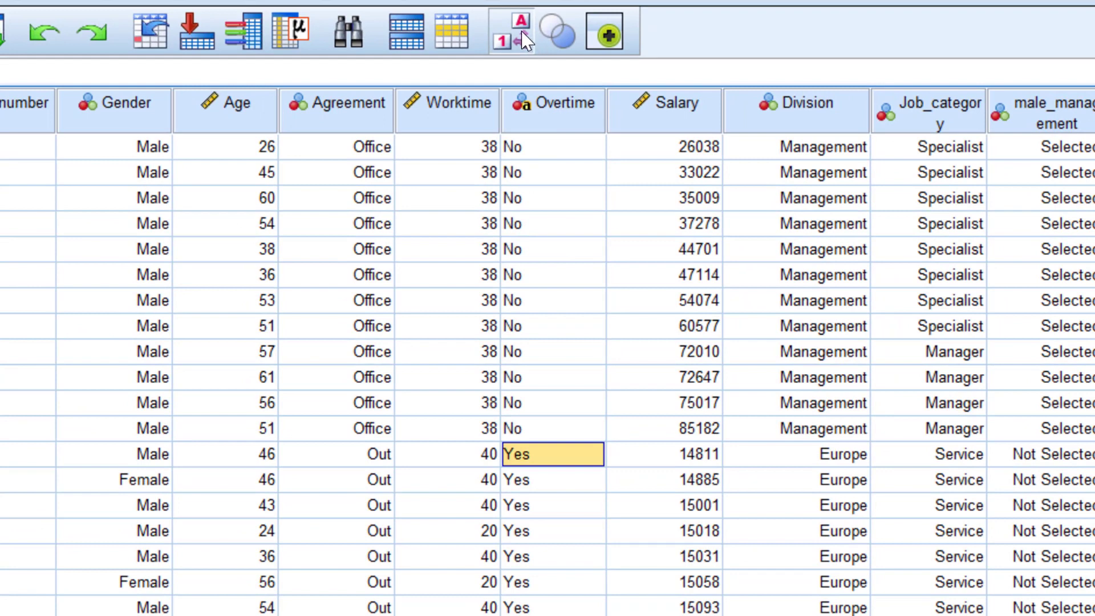
{"action": "left_click", "coordinate": [521, 35]}
{"action": "left_click", "coordinate": [561, 506]}
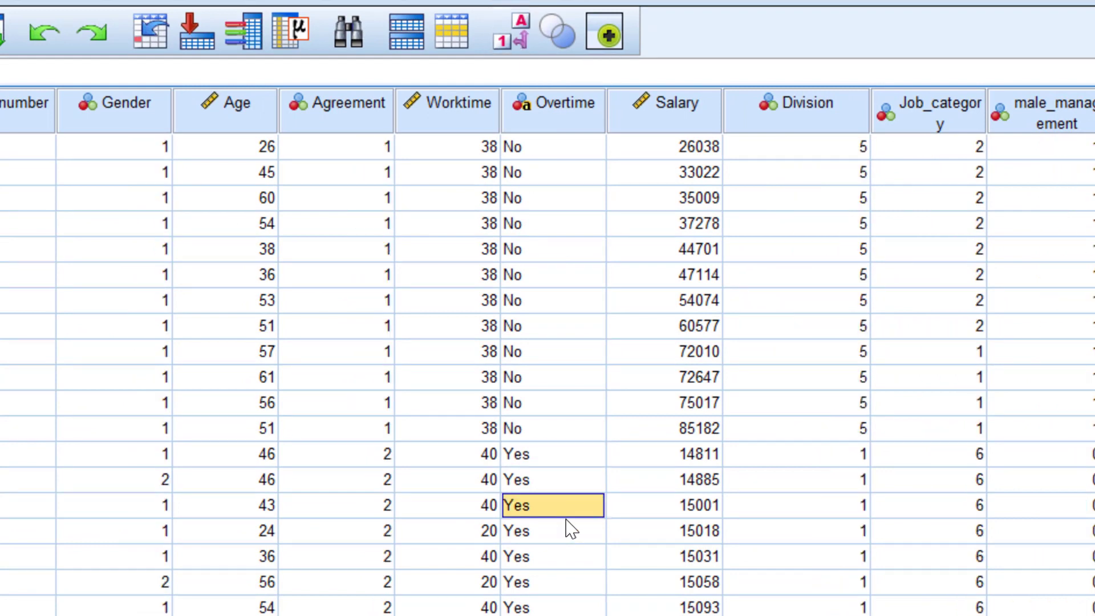
{"action": "left_click", "coordinate": [539, 406]}
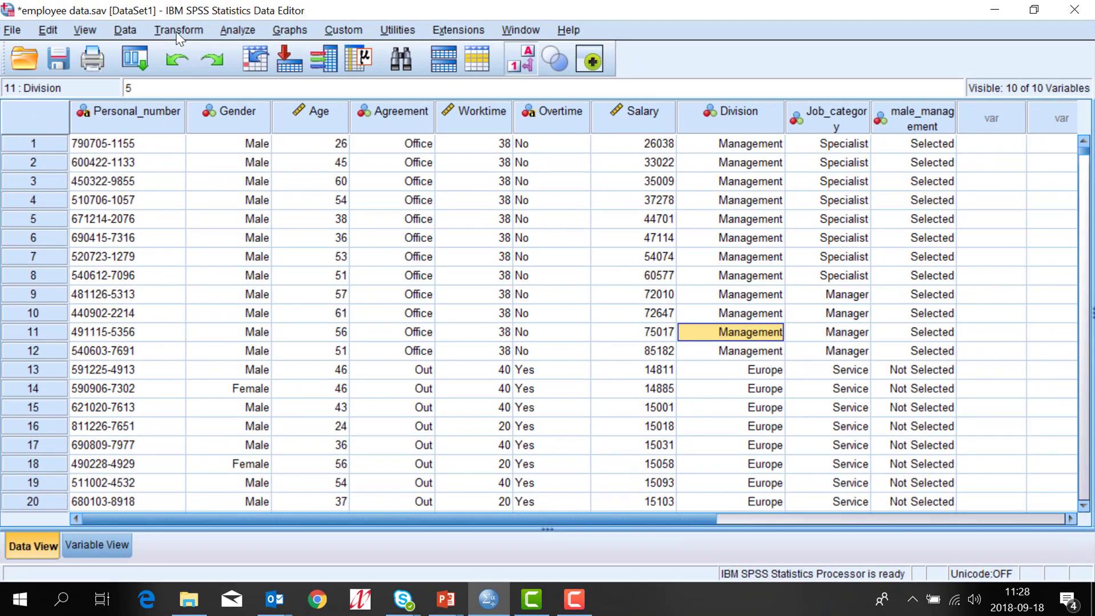
Run Automatic Recode on Overtime with new name overtime2, treating blank strings as user-missing
{"action": "left_click", "coordinate": [178, 32]}
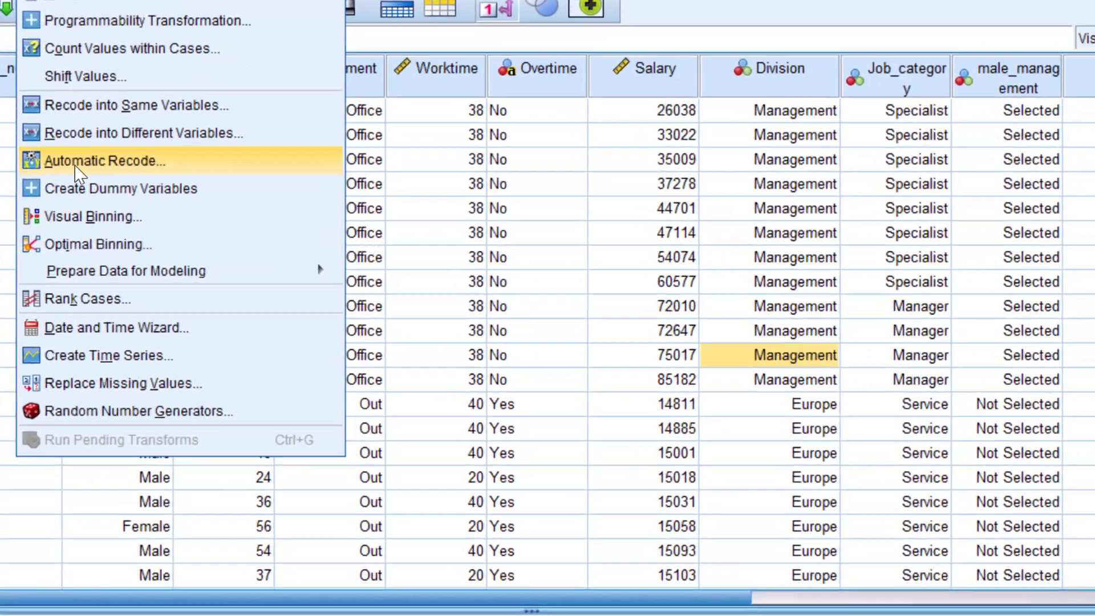
{"action": "left_click", "coordinate": [196, 186]}
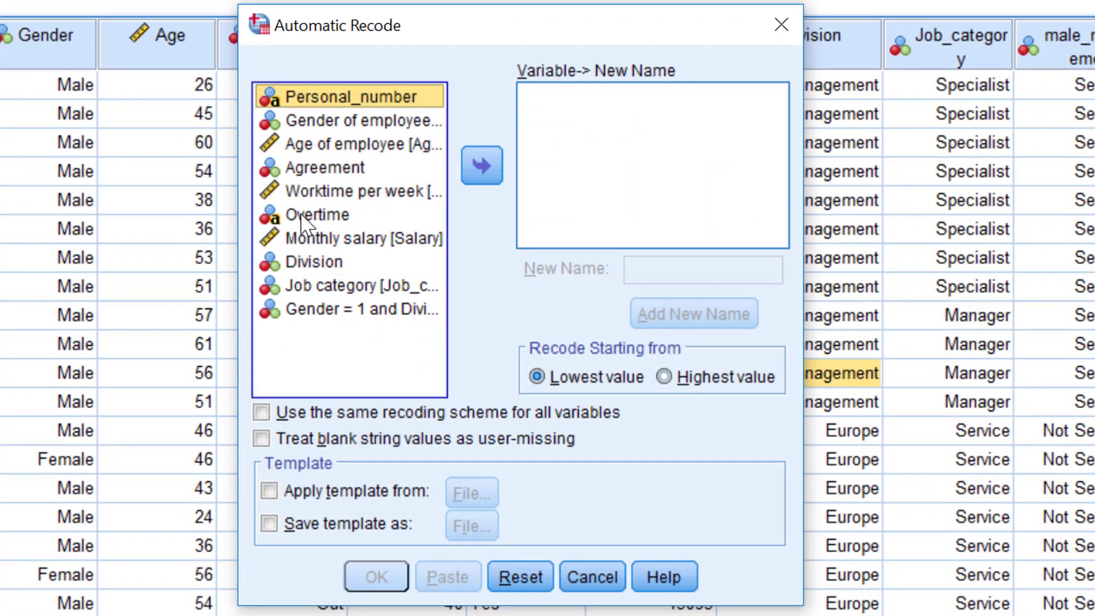
{"action": "left_click", "coordinate": [302, 216]}
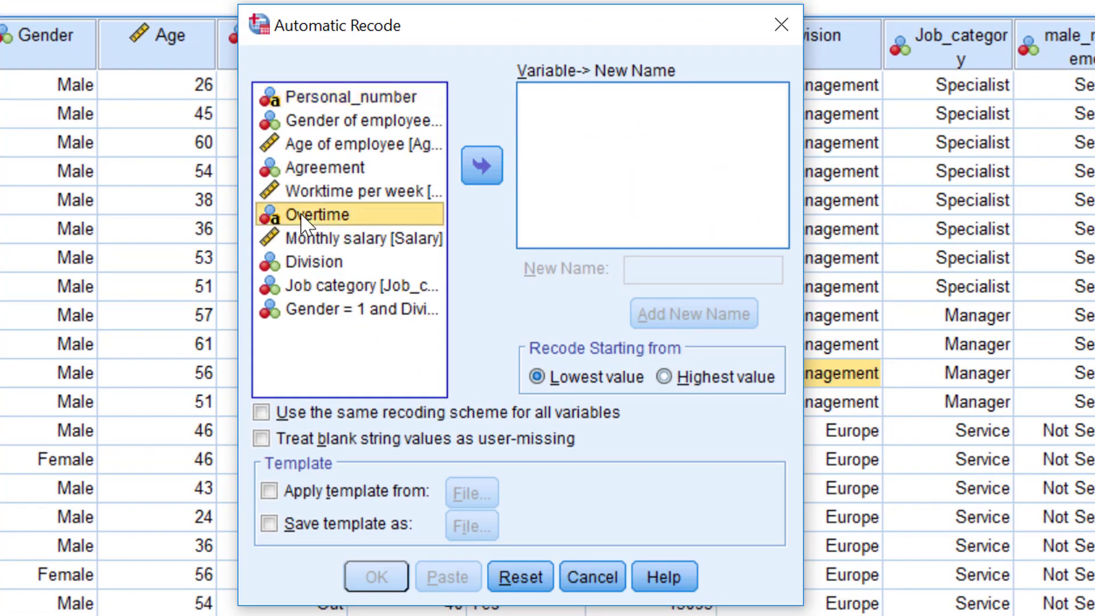
{"action": "left_click", "coordinate": [486, 176]}
{"action": "left_click", "coordinate": [682, 274]}
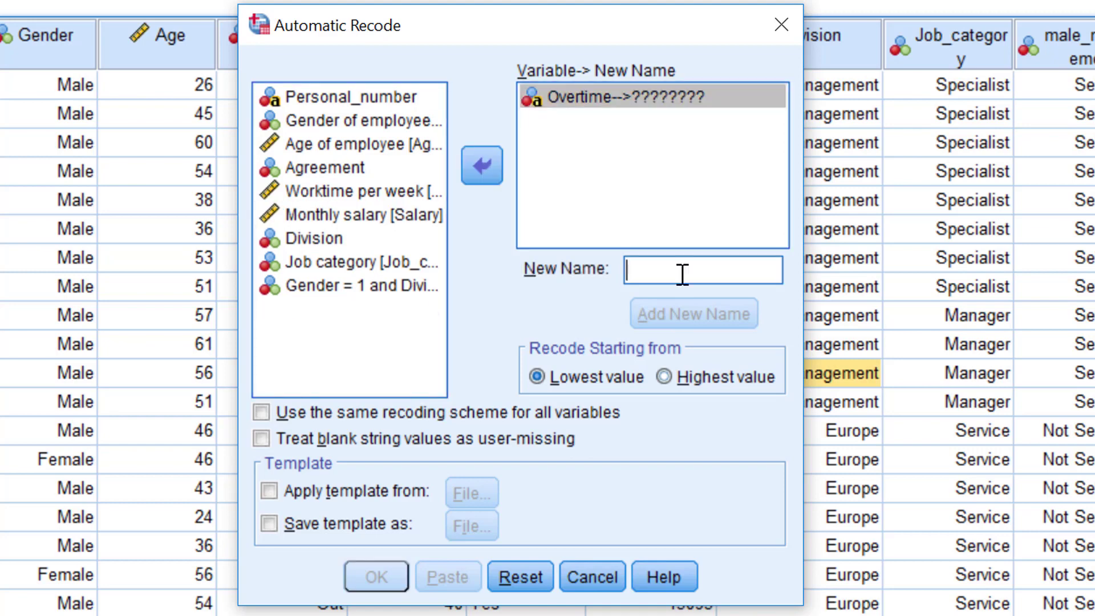
{"action": "type", "text": "o"}
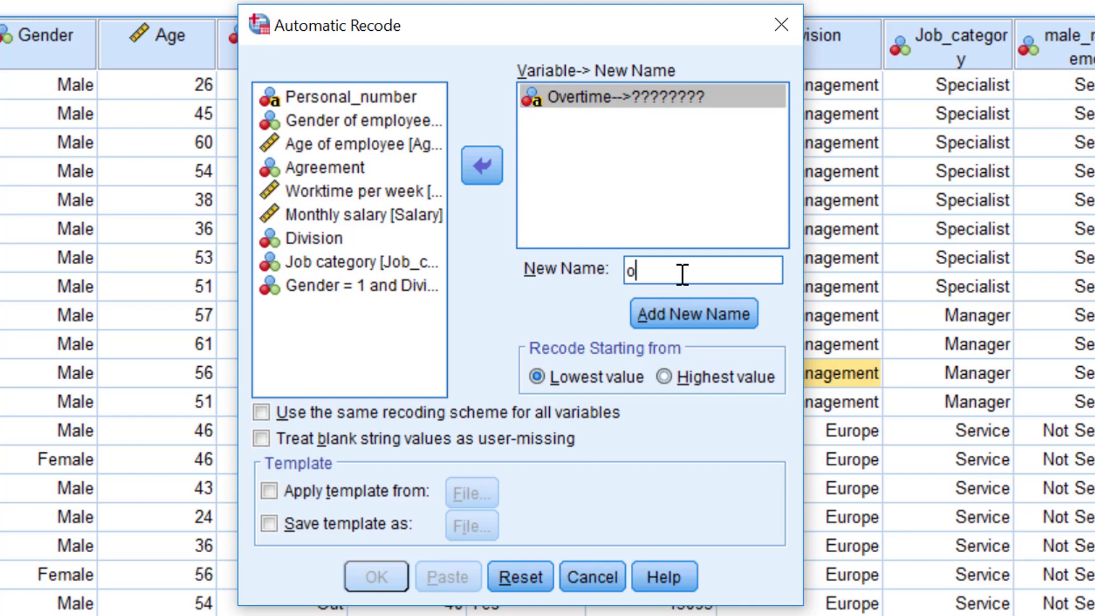
{"action": "type", "text": "vertime2"}
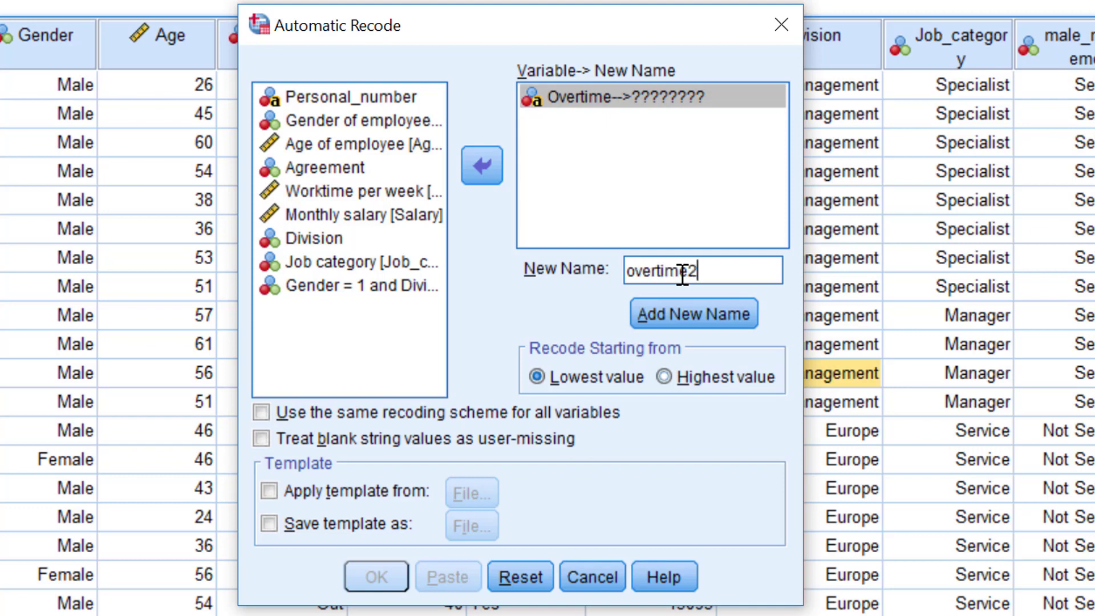
{"action": "left_click", "coordinate": [691, 320]}
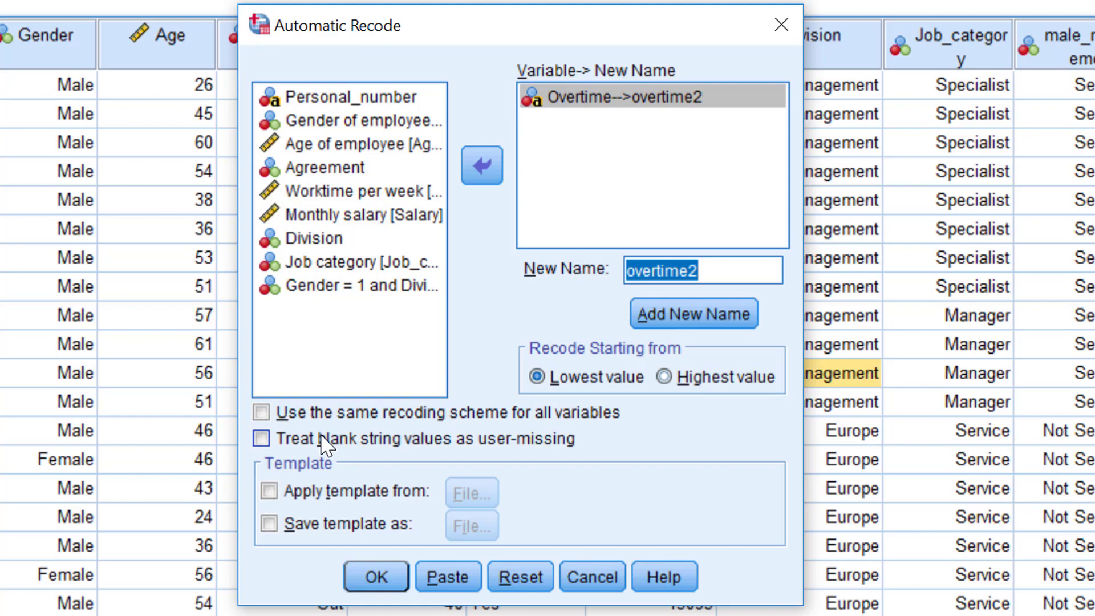
{"action": "left_click", "coordinate": [261, 441]}
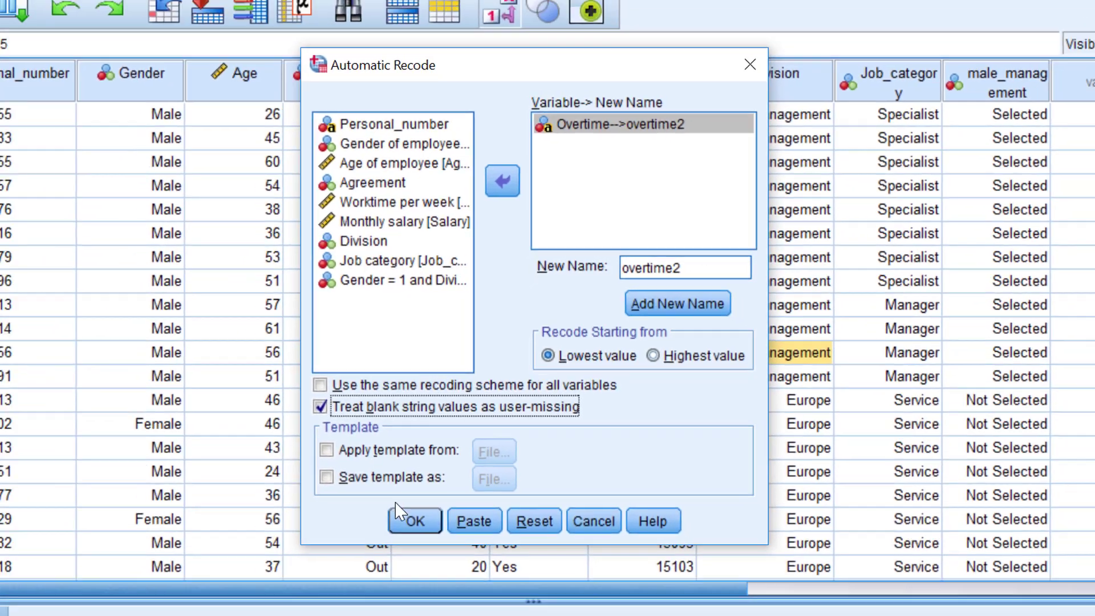
{"action": "left_click", "coordinate": [377, 576]}
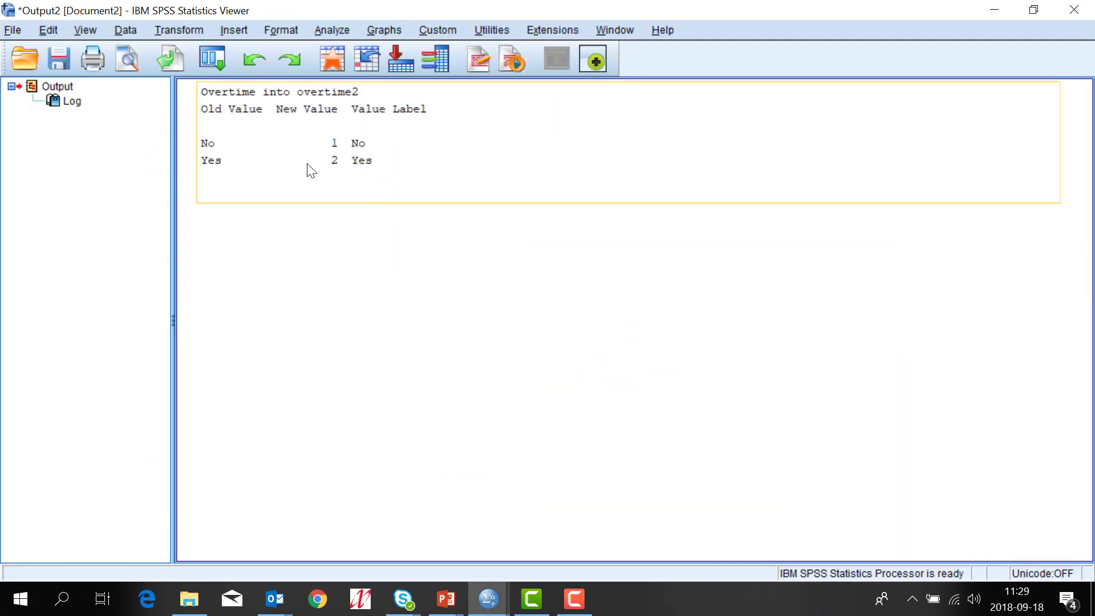
Return to employee data.sav and compare overtime2's No/Yes labels against the Overtime column
{"action": "left_click", "coordinate": [625, 31]}
{"action": "left_click", "coordinate": [646, 160]}
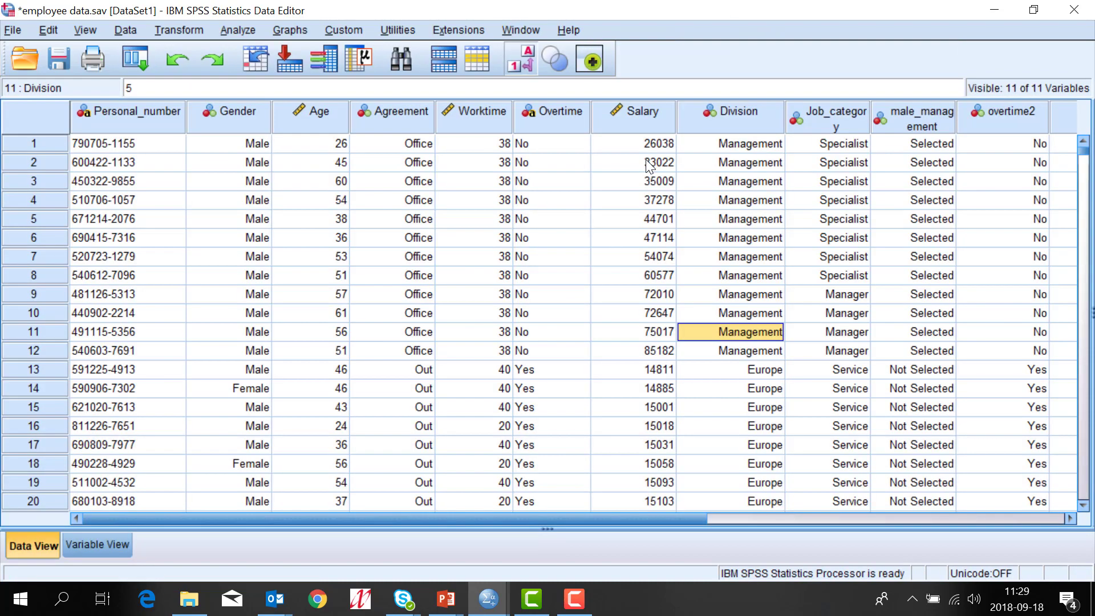
{"action": "left_click_drag", "start_coordinate": [575, 523], "coordinate": [639, 525]}
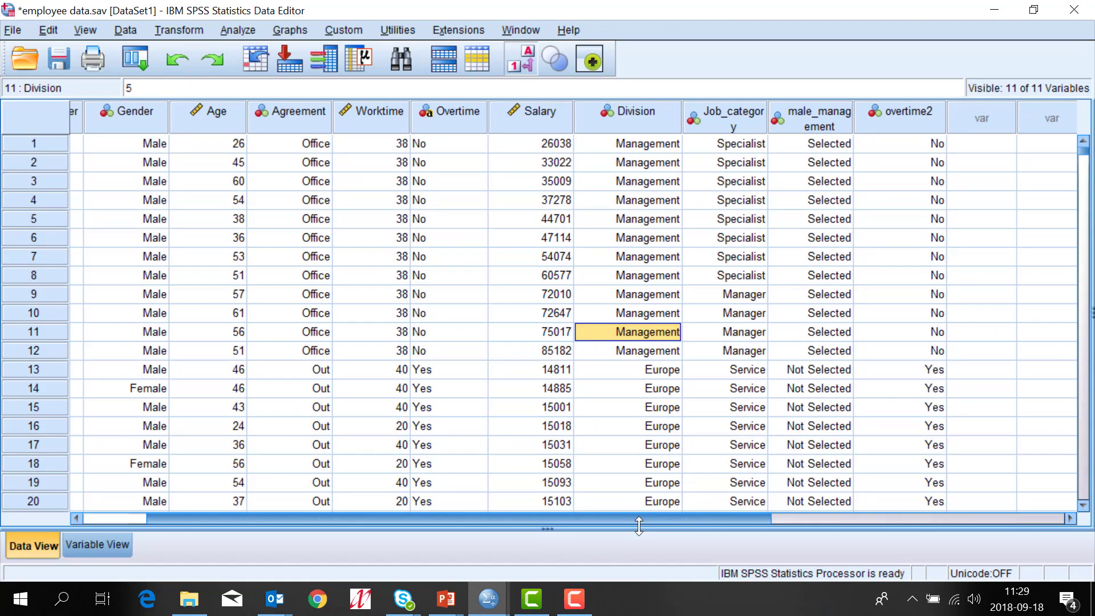
{"action": "left_click", "coordinate": [911, 352]}
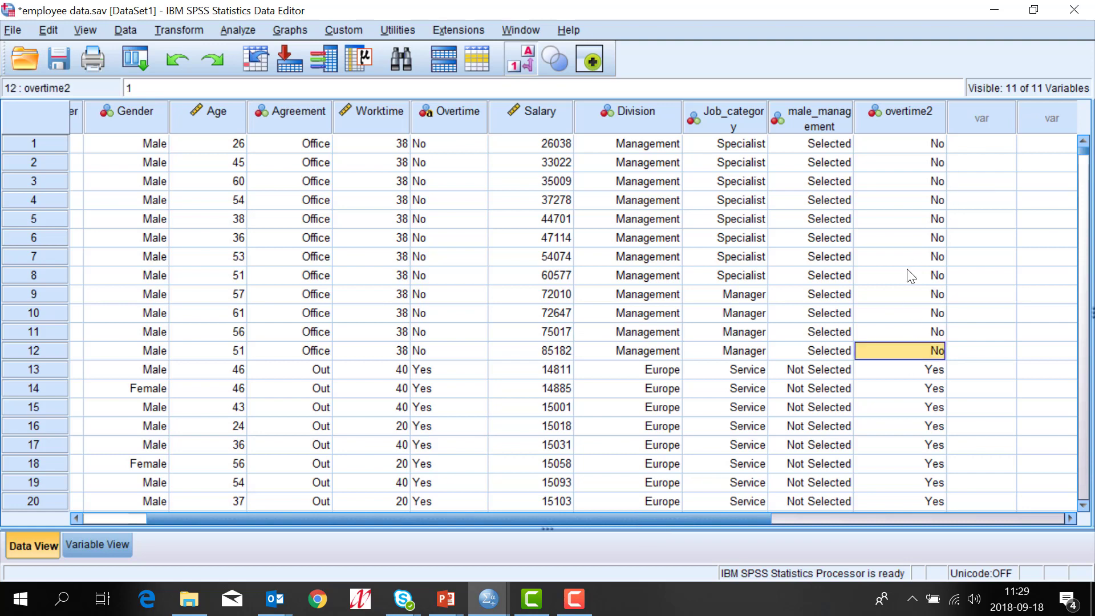
{"action": "left_click_drag", "start_coordinate": [903, 147], "coordinate": [902, 390]}
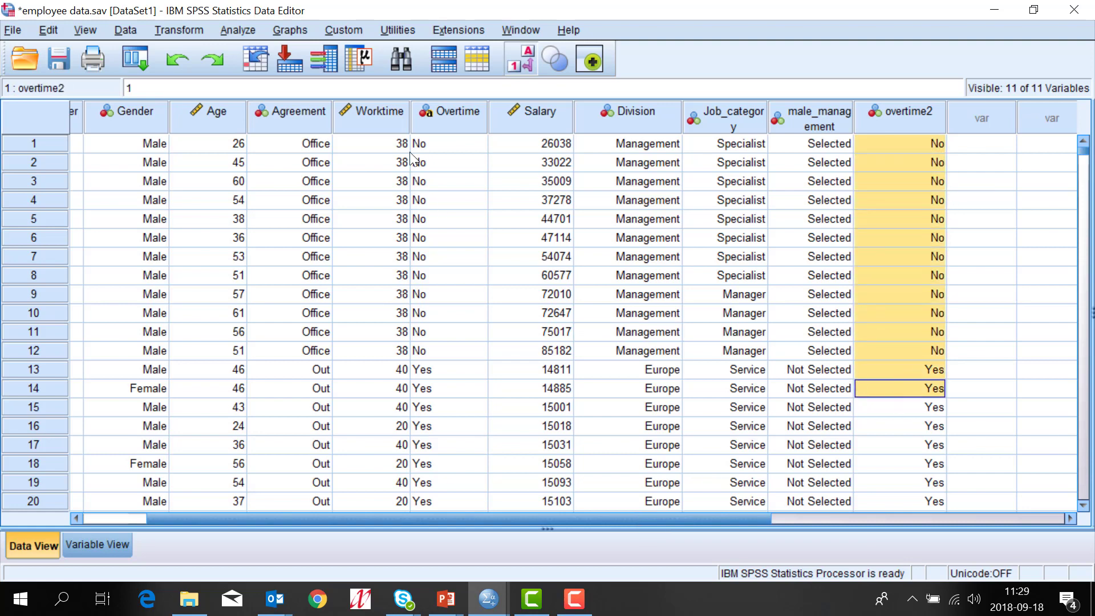
{"action": "left_click_drag", "start_coordinate": [443, 142], "coordinate": [448, 390]}
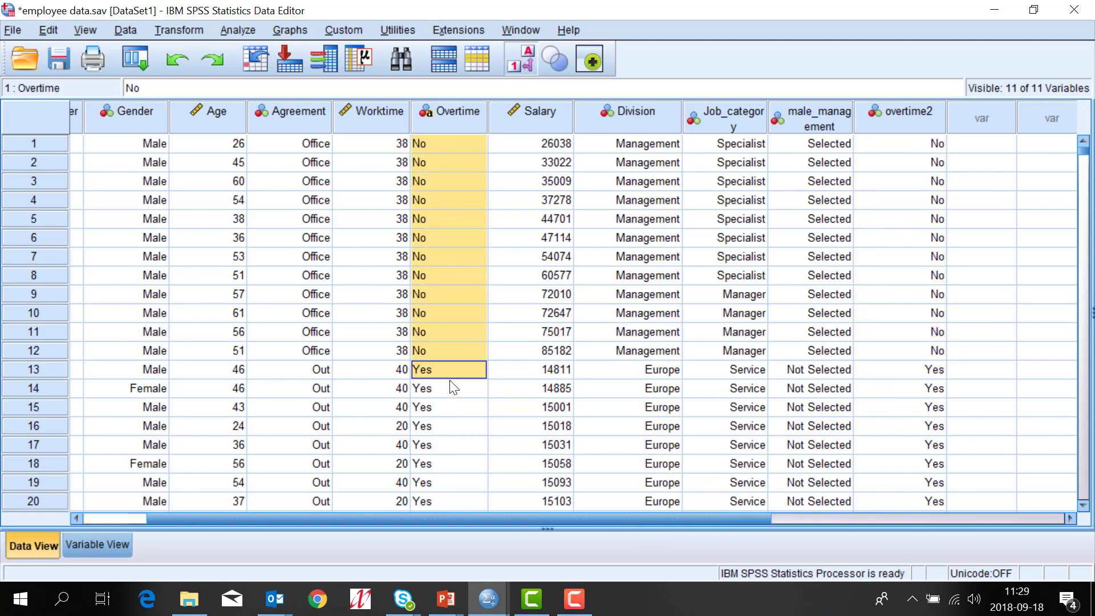
{"action": "left_click", "coordinate": [935, 295]}
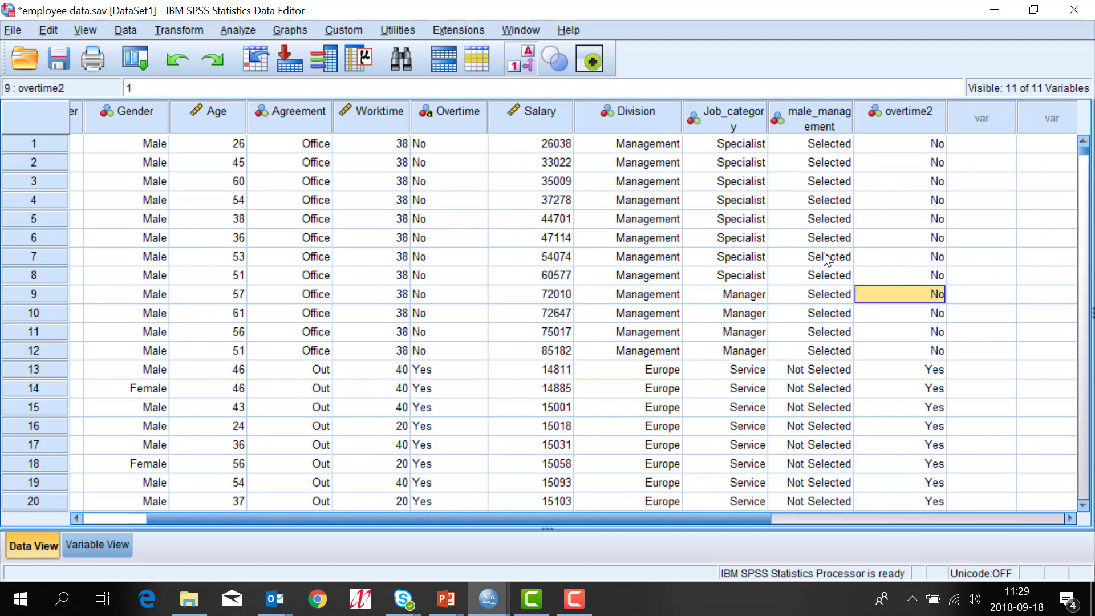
Turn value labels off to check overtime2's 1 and 2 codes against Overtime, then back on
{"action": "left_click", "coordinate": [525, 60]}
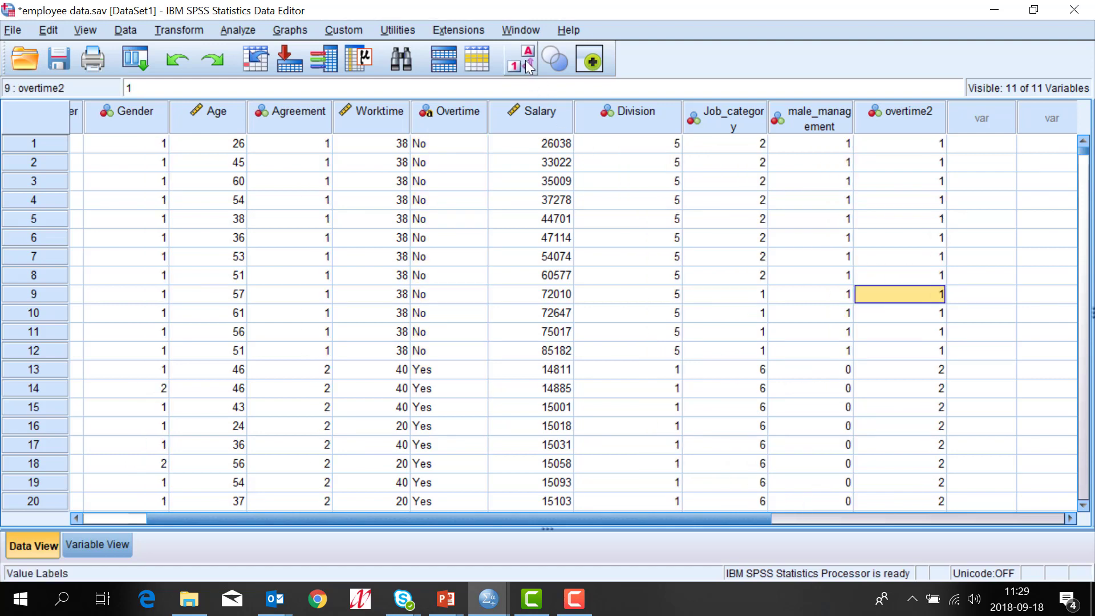
{"action": "left_click_drag", "start_coordinate": [926, 200], "coordinate": [924, 427]}
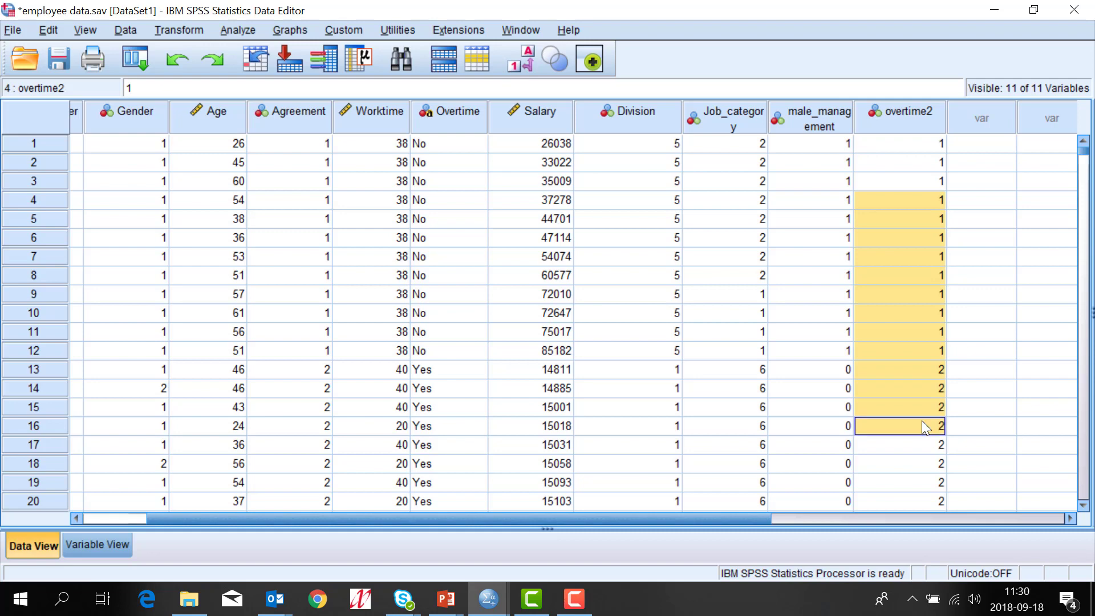
{"action": "left_click_drag", "start_coordinate": [435, 183], "coordinate": [436, 388]}
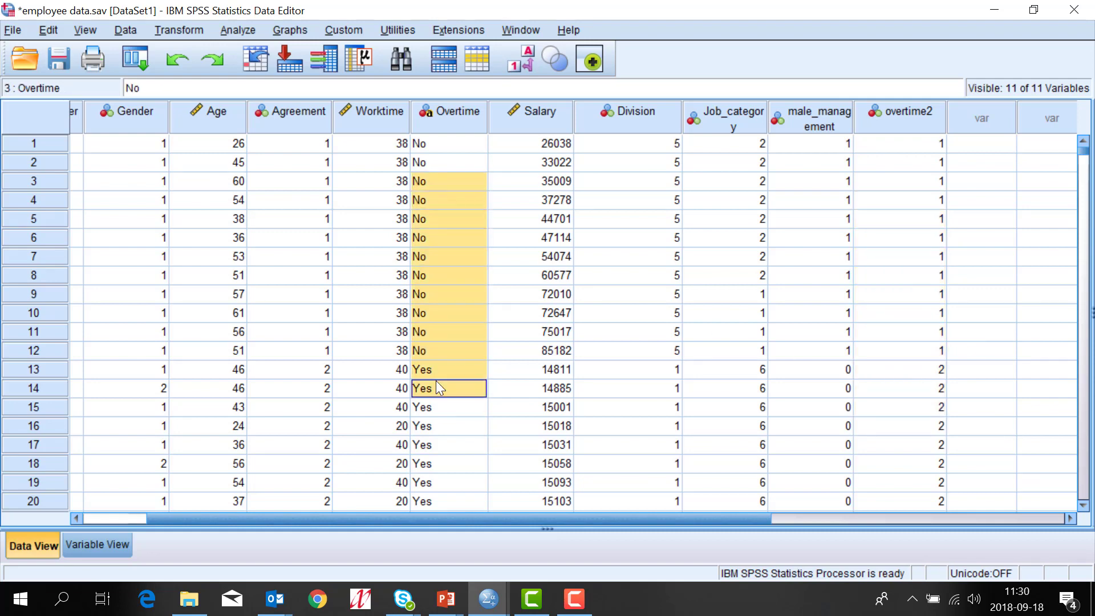
{"action": "left_click", "coordinate": [518, 61]}
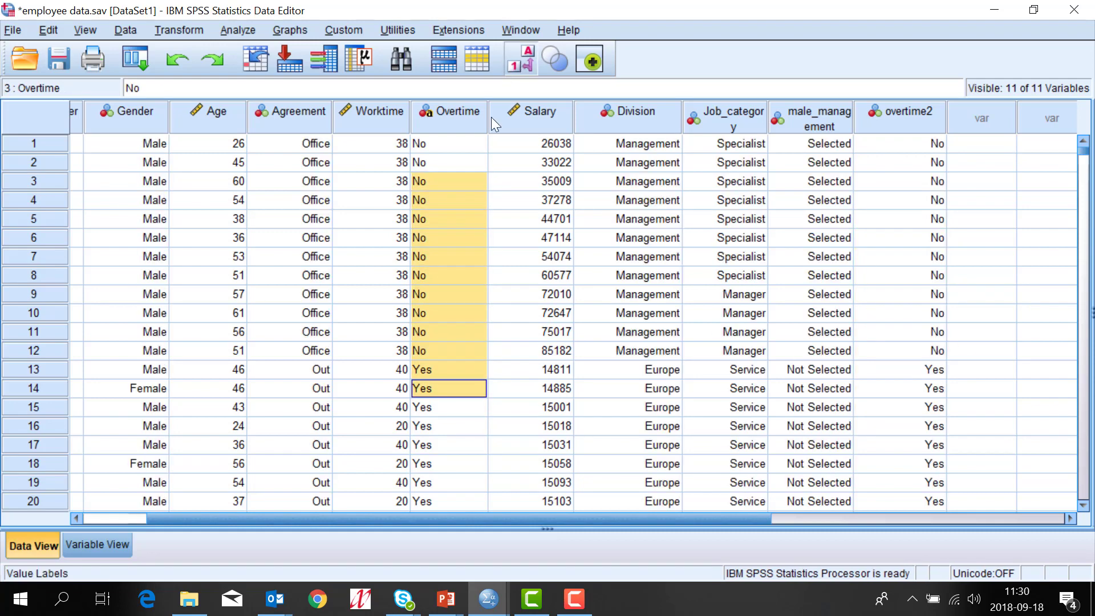
{"action": "left_click", "coordinate": [112, 549]}
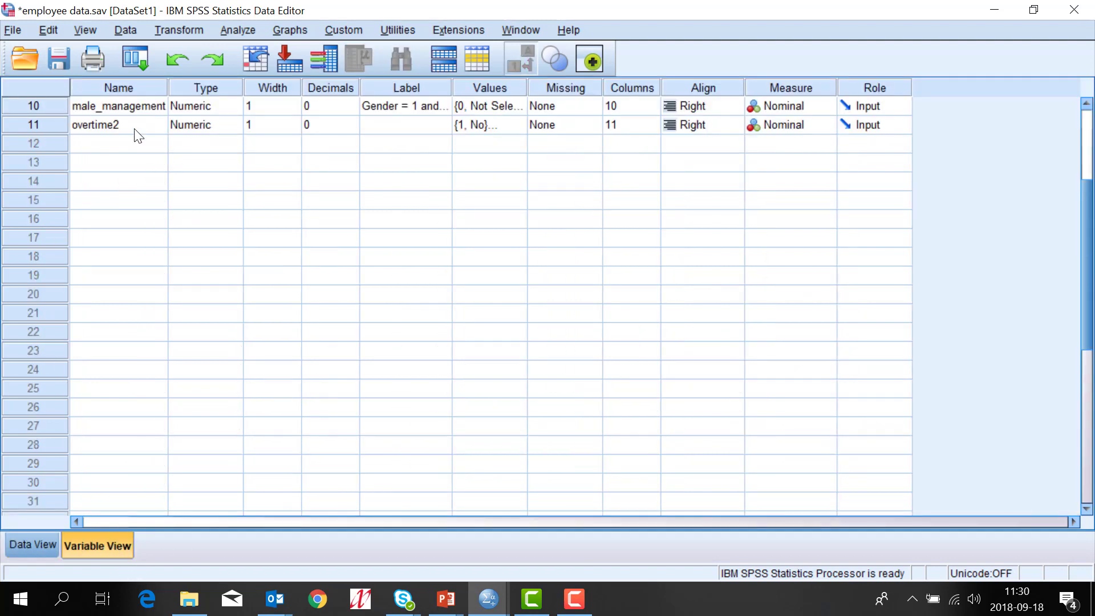
{"action": "left_click", "coordinate": [482, 125]}
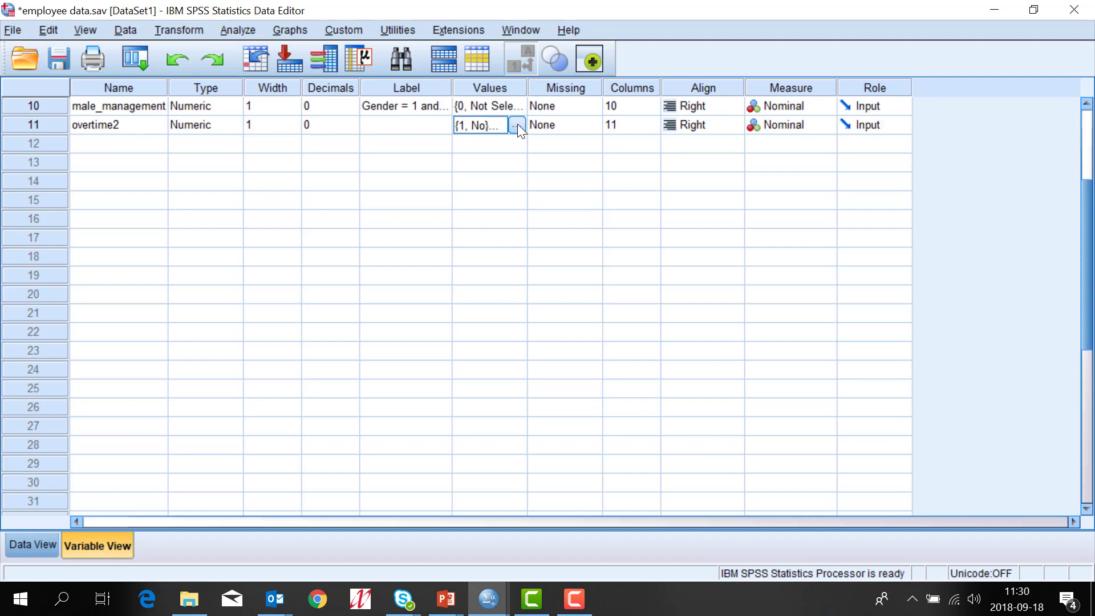
{"action": "left_click", "coordinate": [517, 126]}
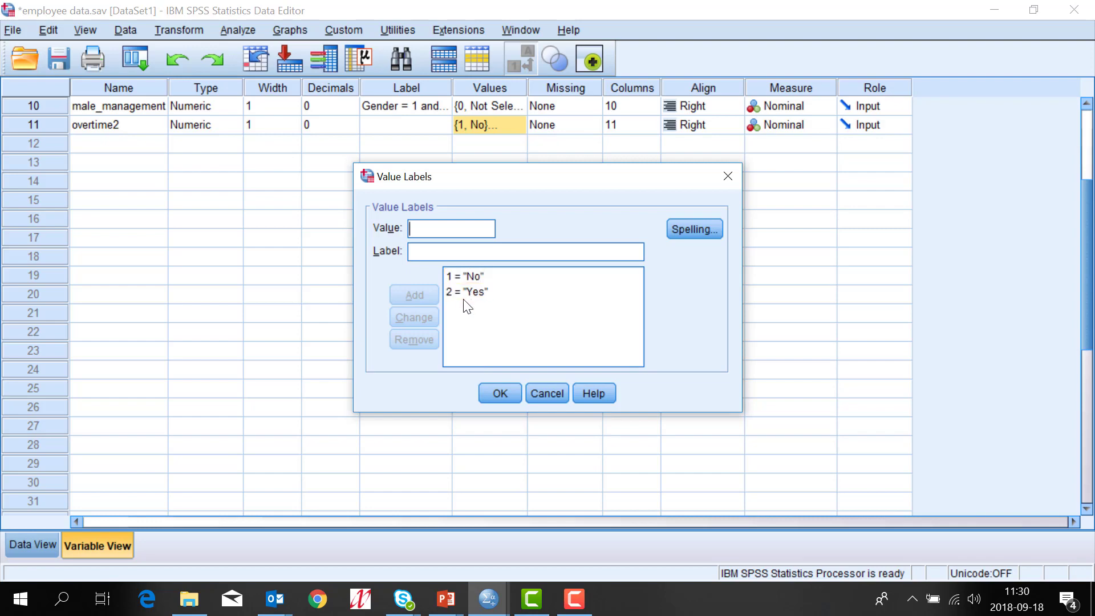
{"action": "left_click", "coordinate": [499, 394]}
{"action": "left_click", "coordinate": [33, 544]}
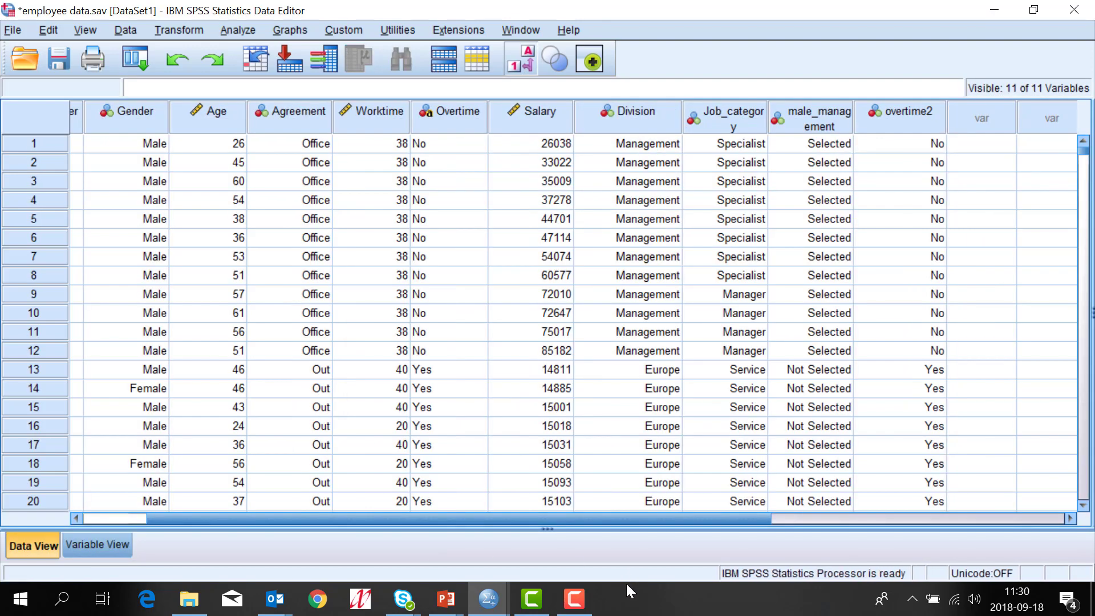
Switch back to the PowerPoint presentation
{"action": "left_click", "coordinate": [448, 601]}
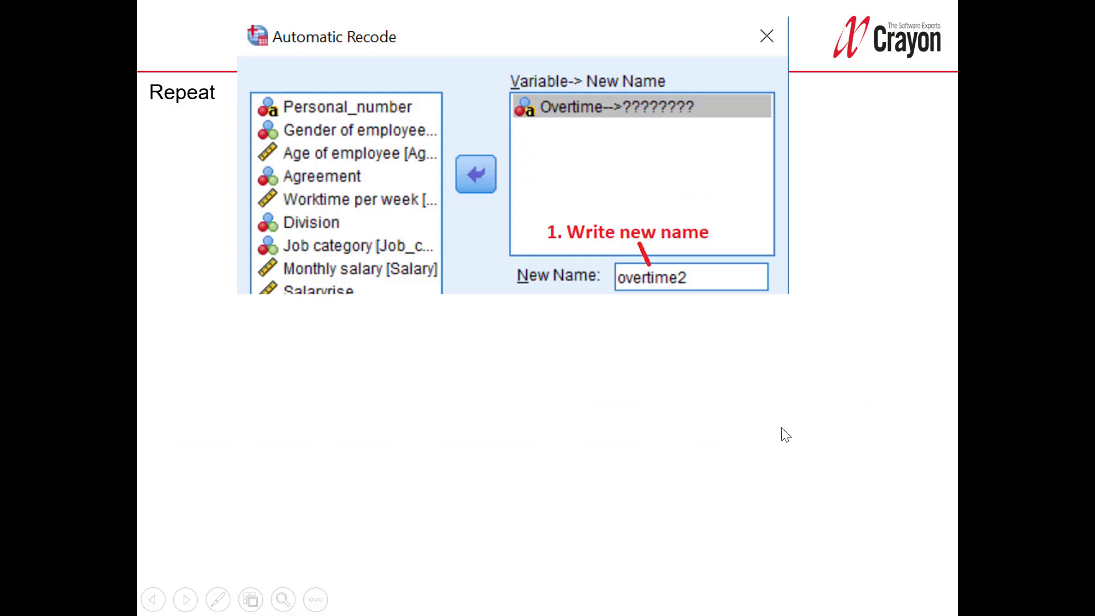